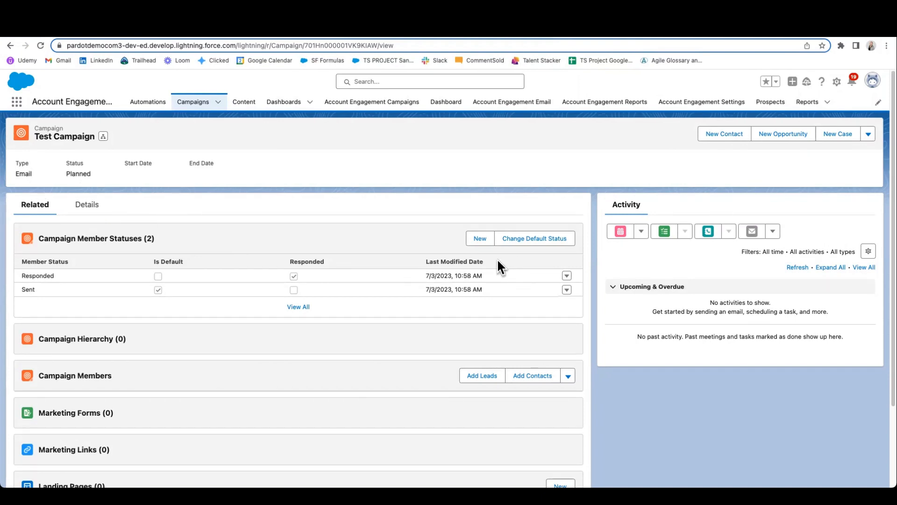
# Step: Add a campaign member status named Email Click to Test Campaign and save it
pyautogui.click(480, 238)
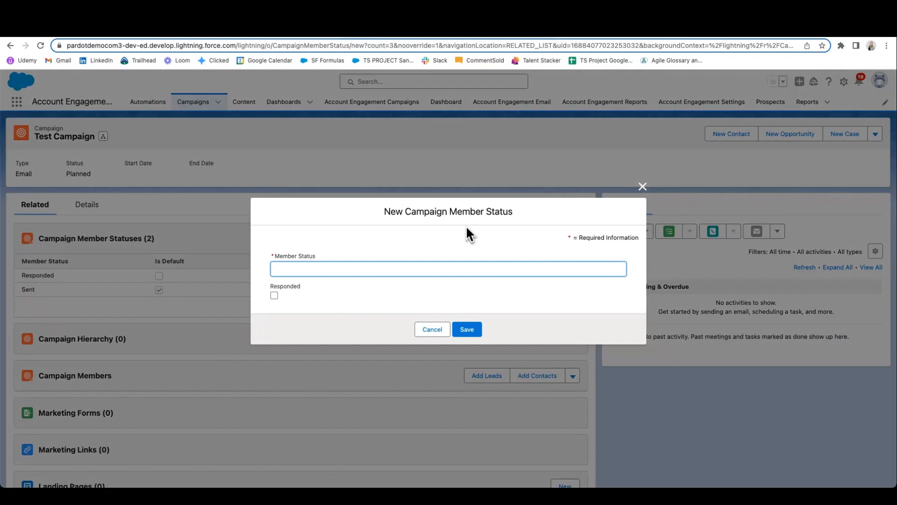
pyautogui.write('Email ')
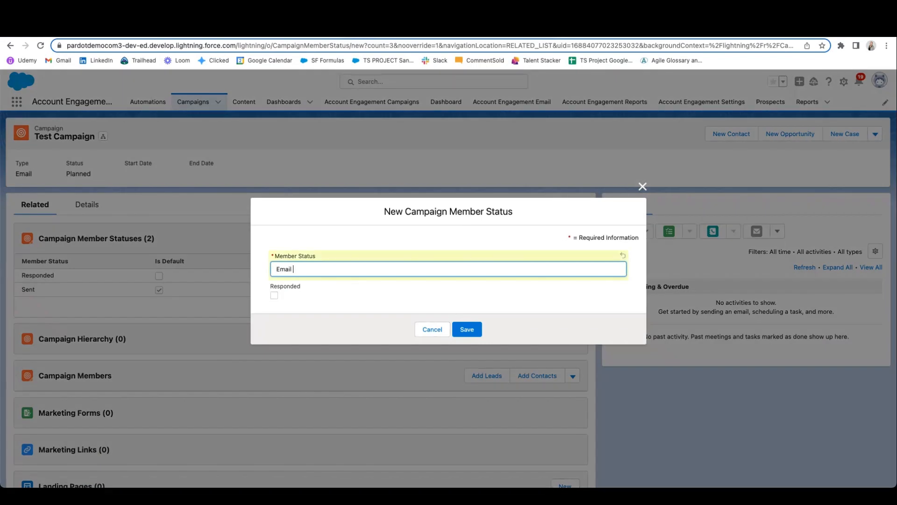
pyautogui.write('Click')
pyautogui.click(467, 329)
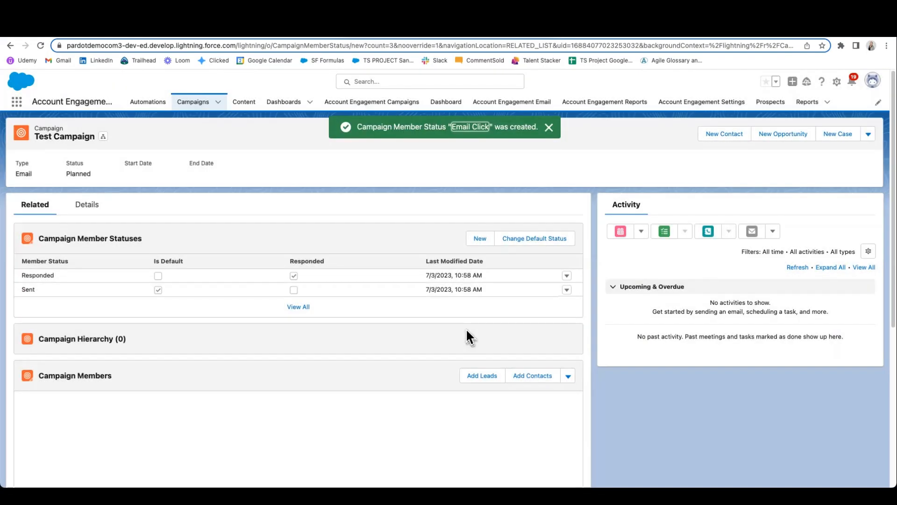
# Step: Add a campaign member status named Email Open to Test Campaign and save it
pyautogui.click(480, 239)
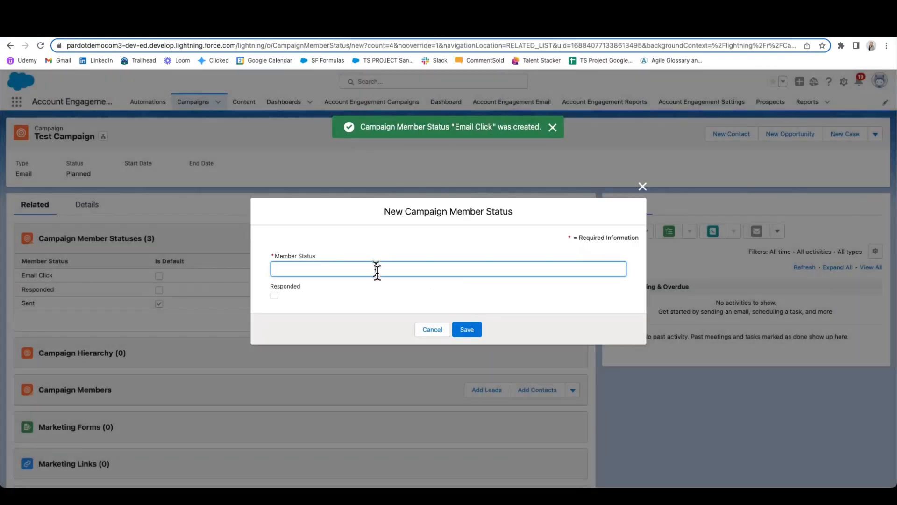
pyautogui.write('Email')
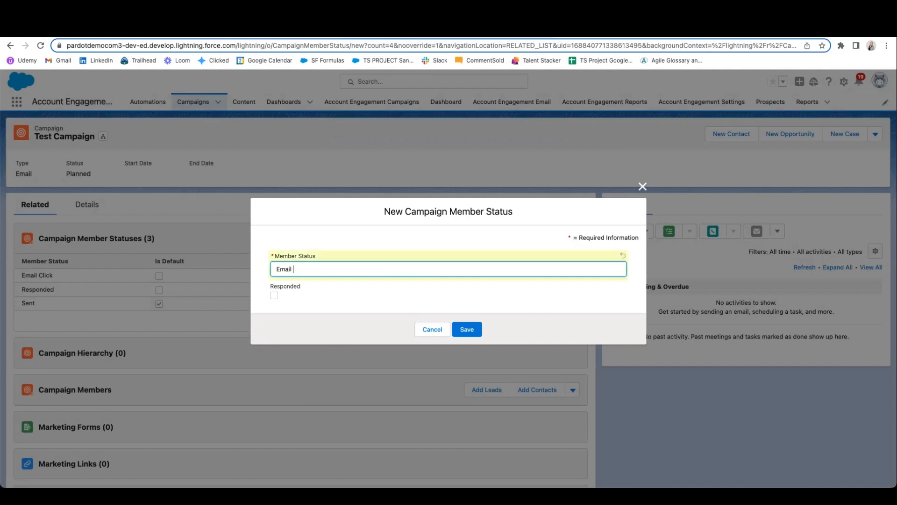
pyautogui.write(' Open')
pyautogui.click(459, 325)
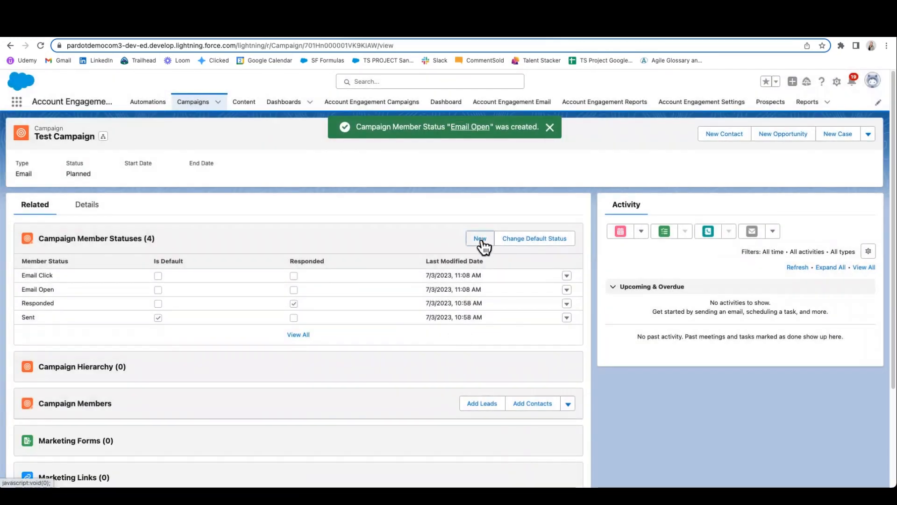
# Step: Add a campaign member status named Unsubscribe to Test Campaign and save it
pyautogui.click(481, 239)
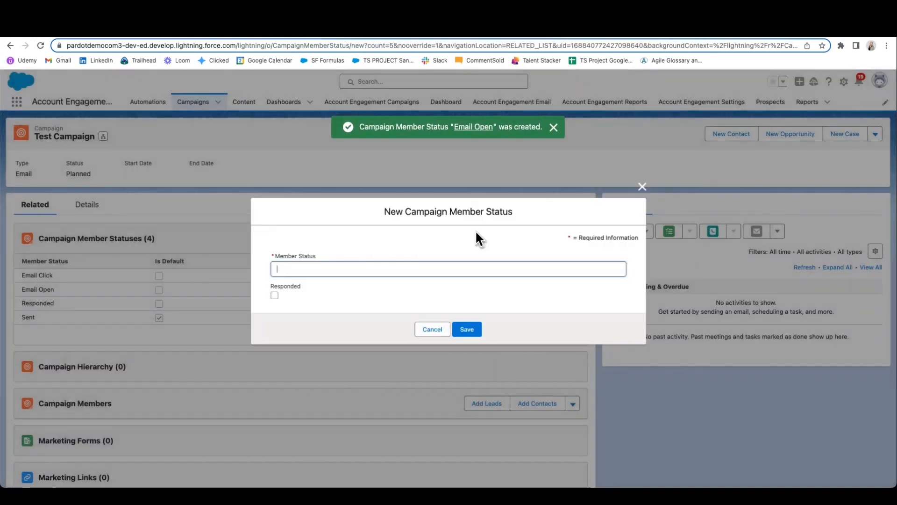
pyautogui.write('Unsu')
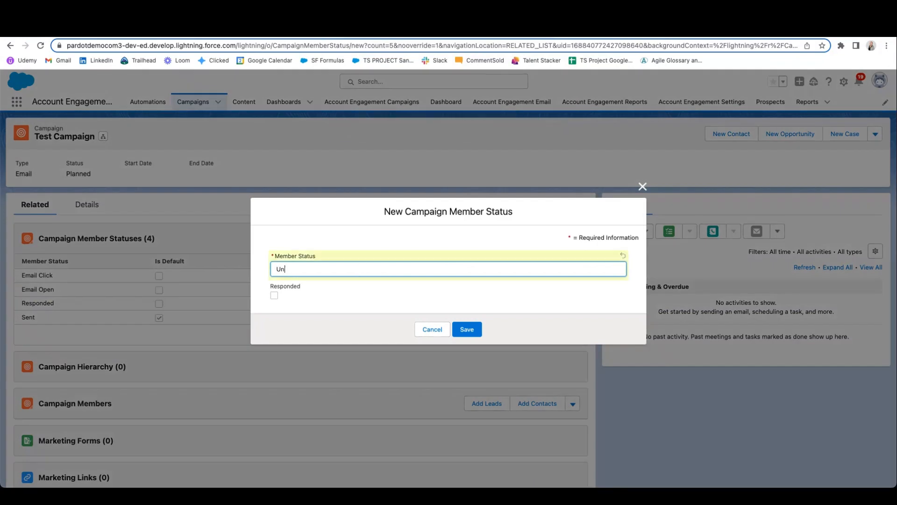
pyautogui.write('bscribe')
pyautogui.click(468, 329)
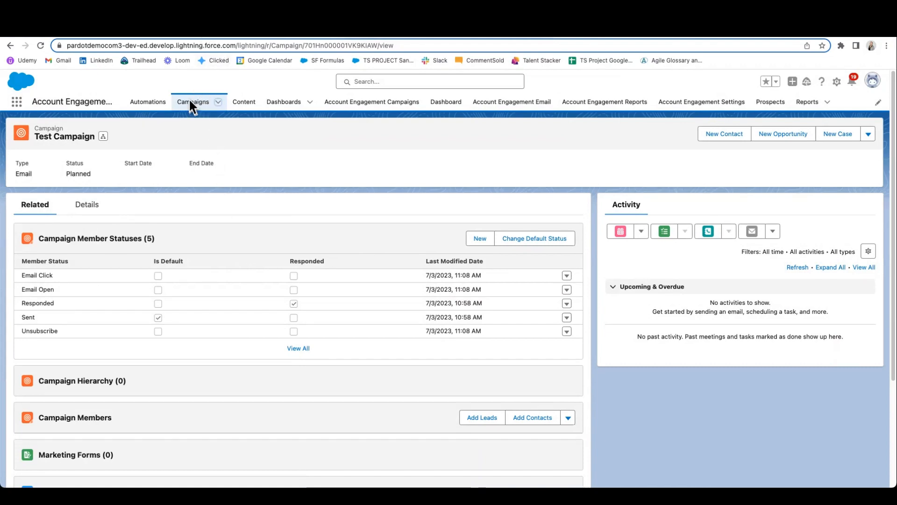
# Step: Create an active campaign named "Test Campaign Email Type" with the type Email and save it
pyautogui.click(219, 103)
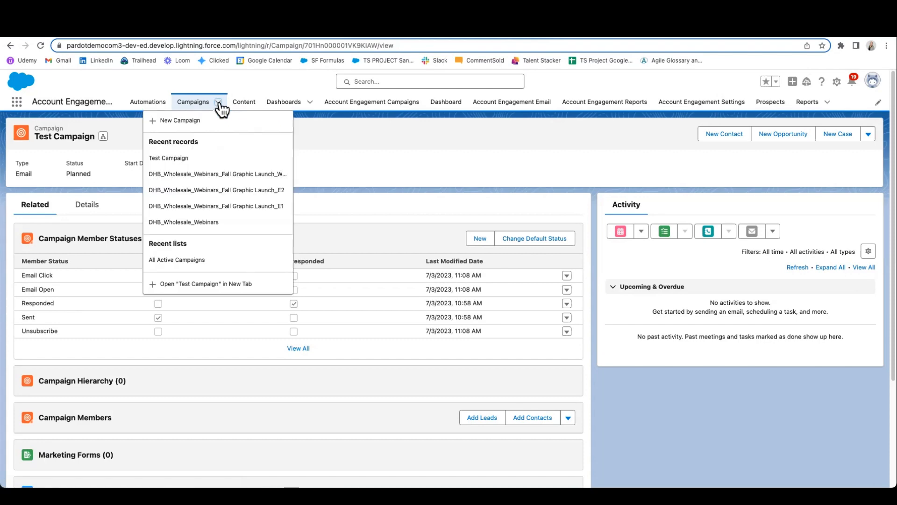
pyautogui.click(186, 120)
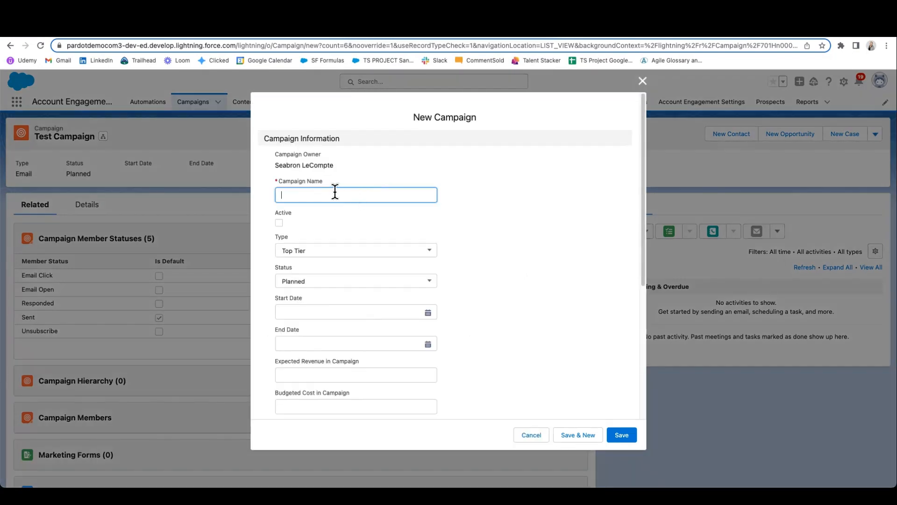
pyautogui.write('Test Campaign Email Type')
pyautogui.click(278, 222)
pyautogui.click(334, 258)
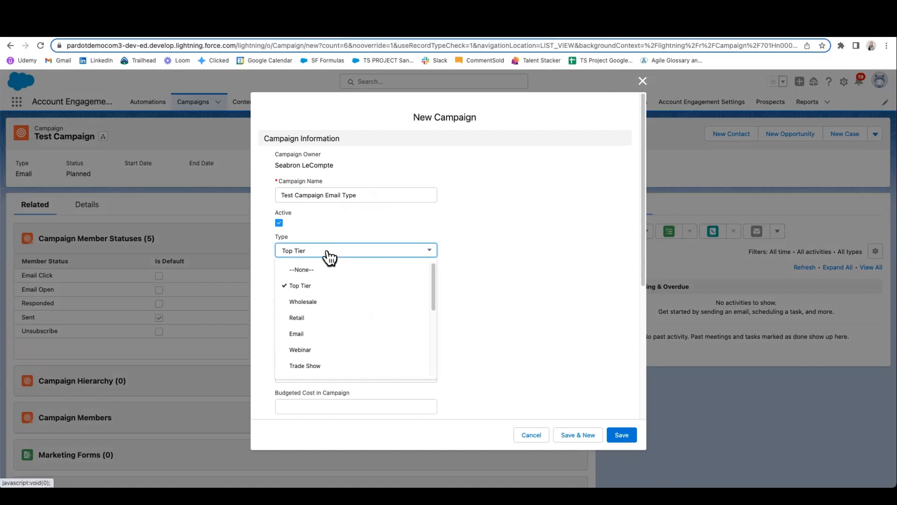
pyautogui.click(306, 335)
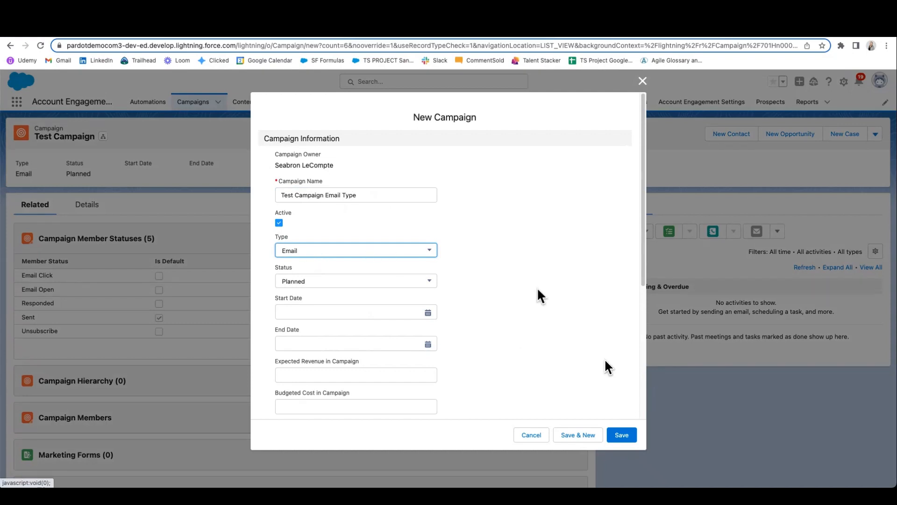
pyautogui.click(627, 436)
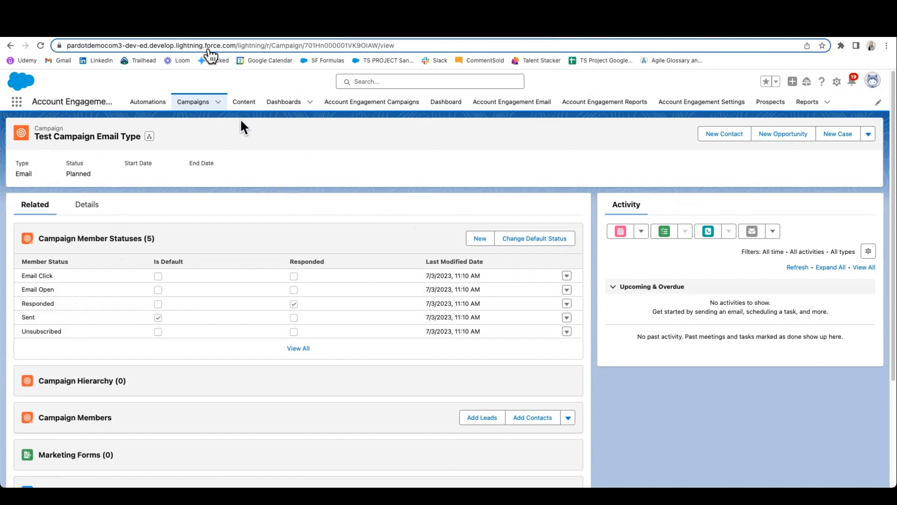
# Step: Switch to Flow Builder to examine the member status flow's campaign type branches, and return to the campaign record
pyautogui.click(200, 33)
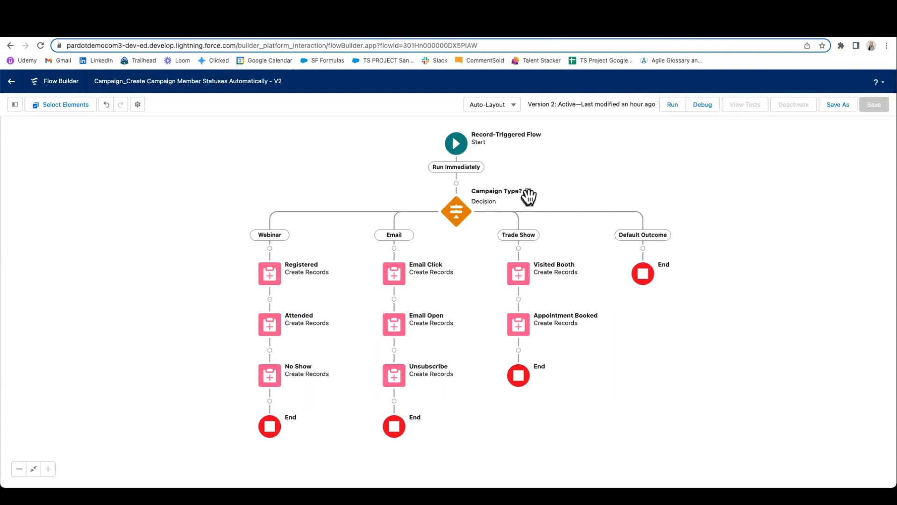
pyautogui.moveTo(528, 193)
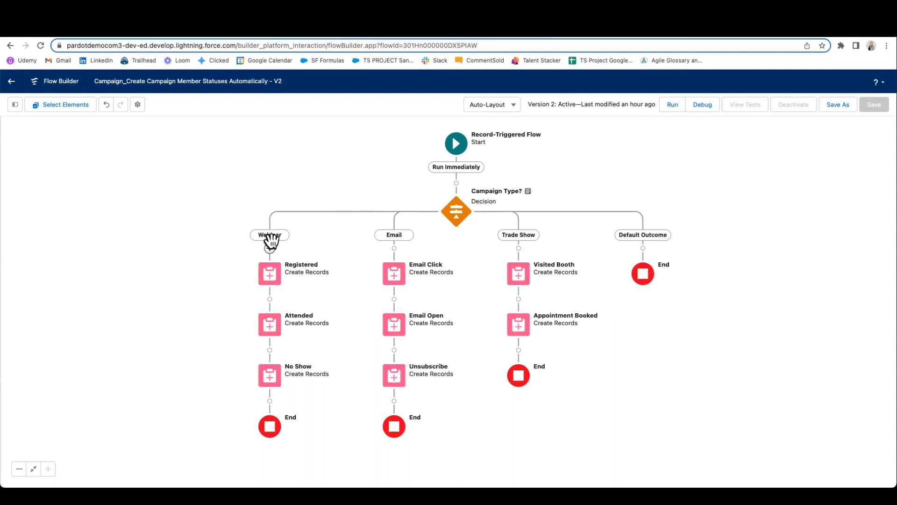
pyautogui.click(102, 37)
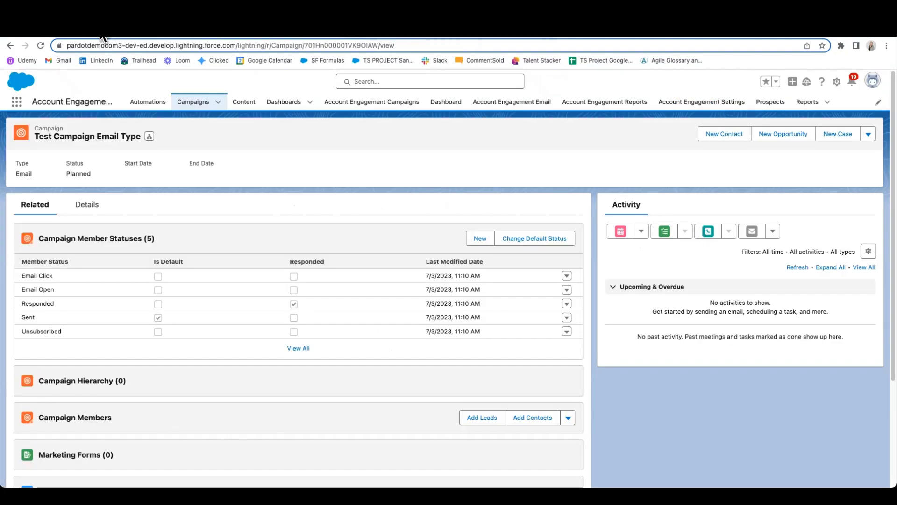
# Step: Create an active campaign named "Test Campaign Webinar Type" with the type Webinar and save it
pyautogui.click(218, 102)
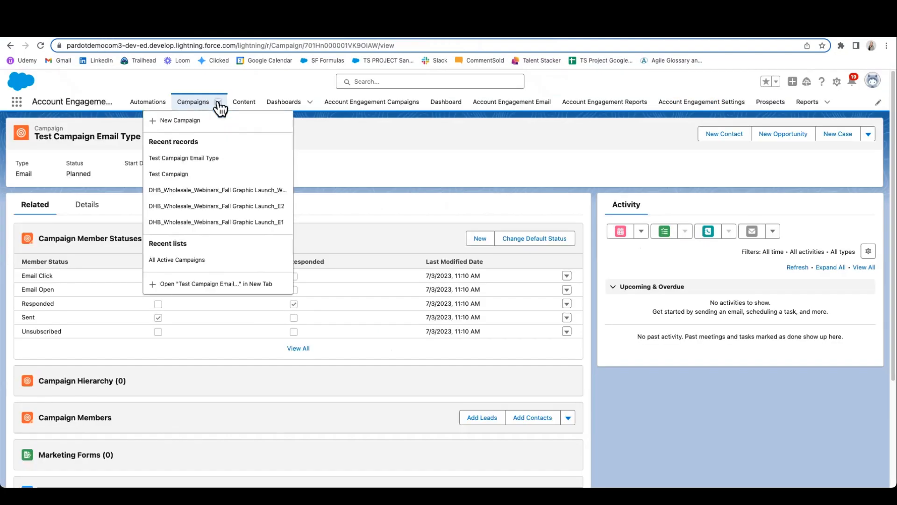
pyautogui.click(184, 121)
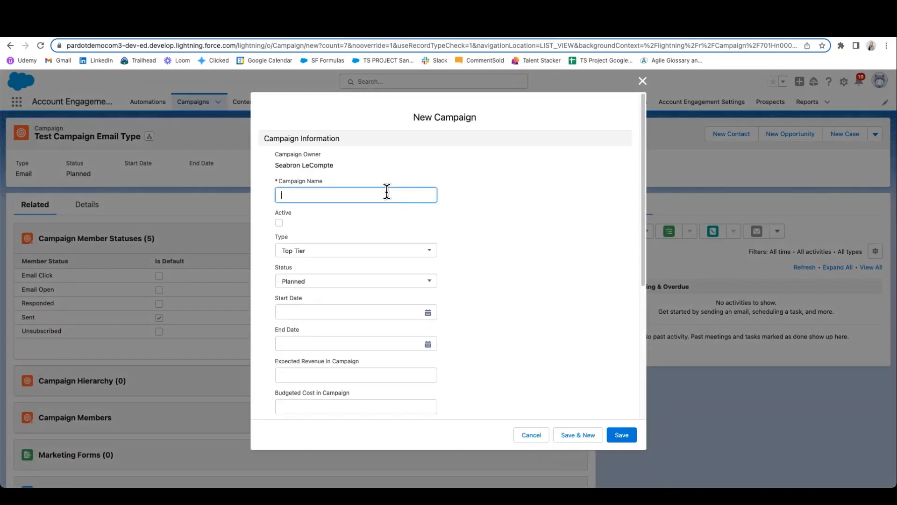
pyautogui.write('Test Campaign Webinar Type')
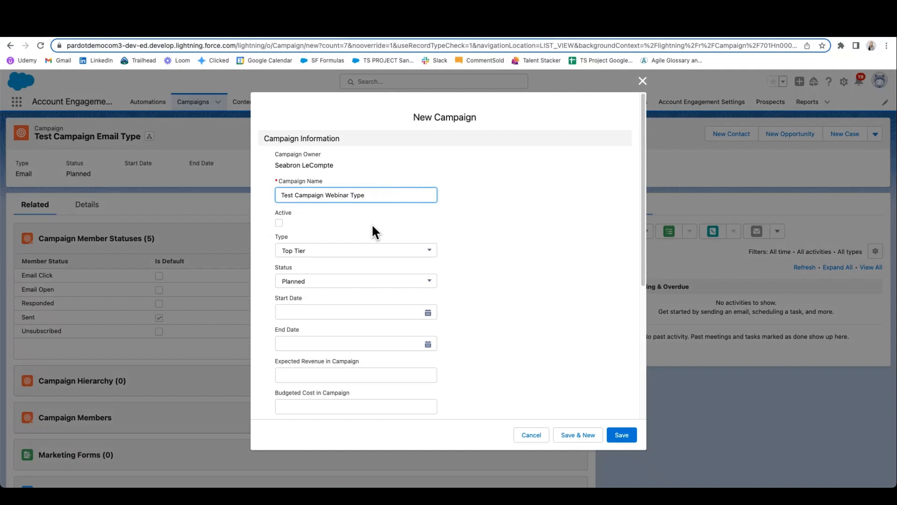
pyautogui.click(279, 222)
pyautogui.click(326, 251)
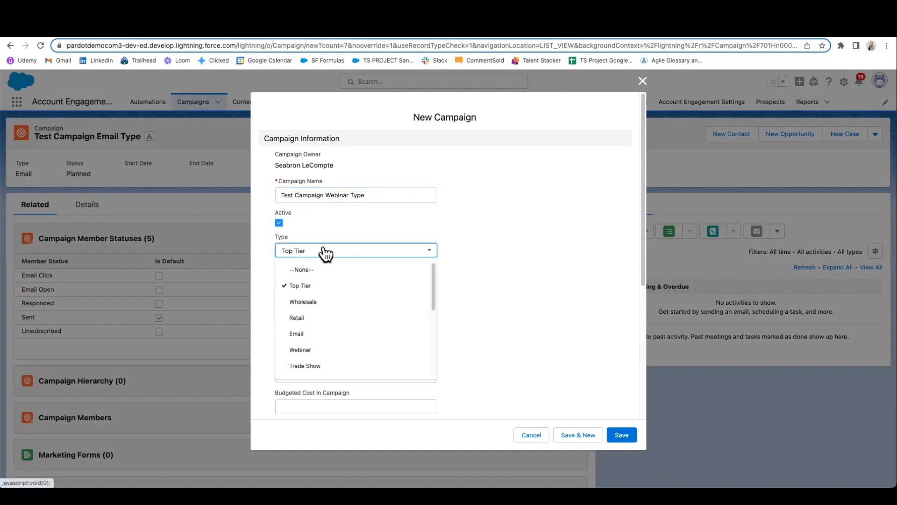
pyautogui.click(306, 353)
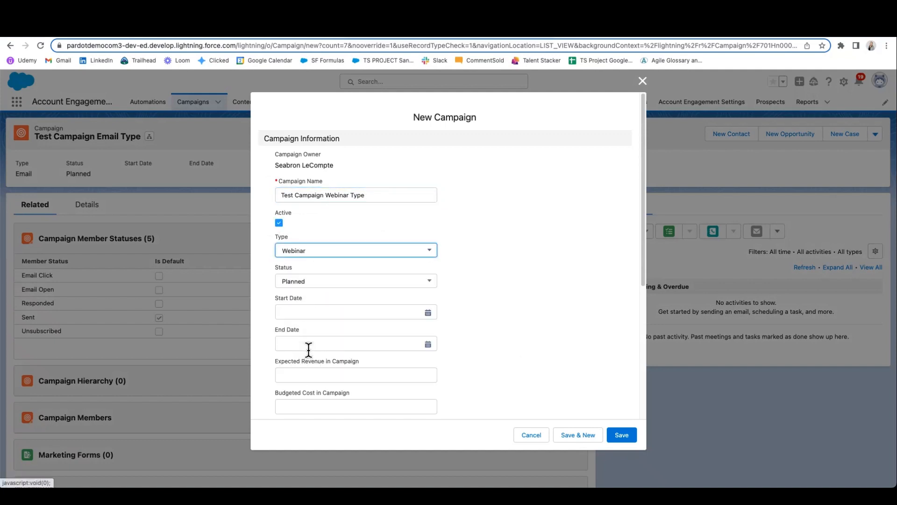
pyautogui.click(622, 437)
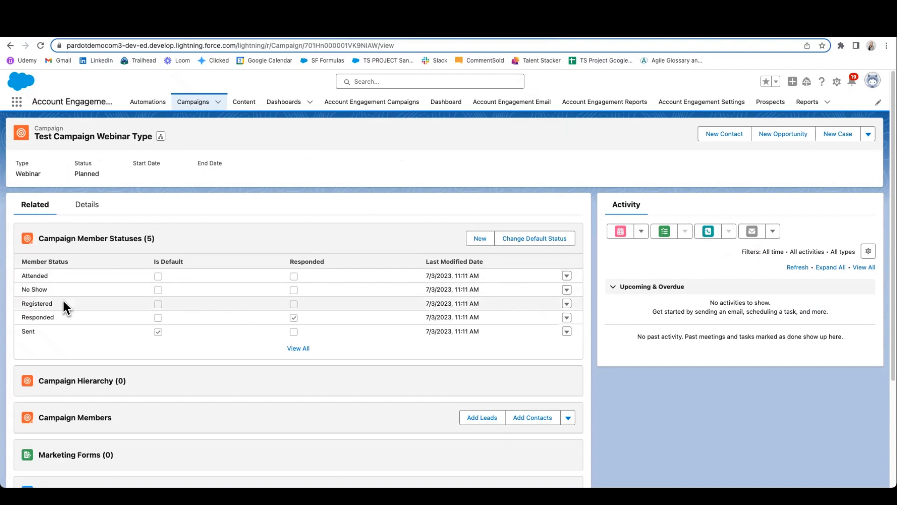
# Step: Switch to Flow Builder and examine the flow's start trigger and the Webinar, Email and Trade Show outcomes of the Campaign Type? decision
pyautogui.click(203, 32)
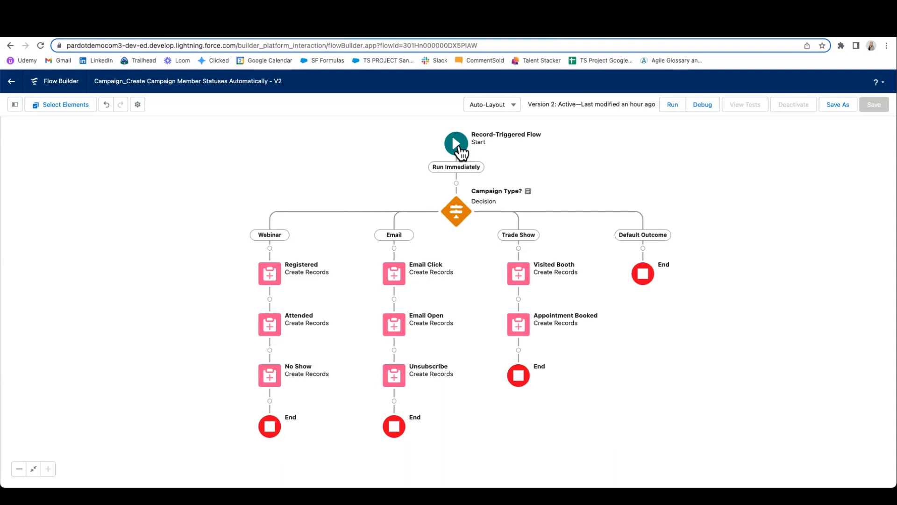
pyautogui.click(461, 148)
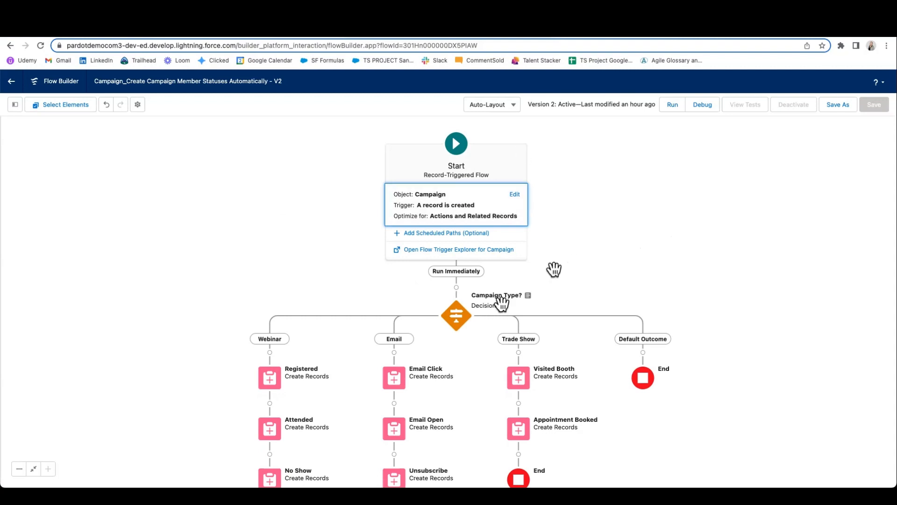
pyautogui.click(458, 321)
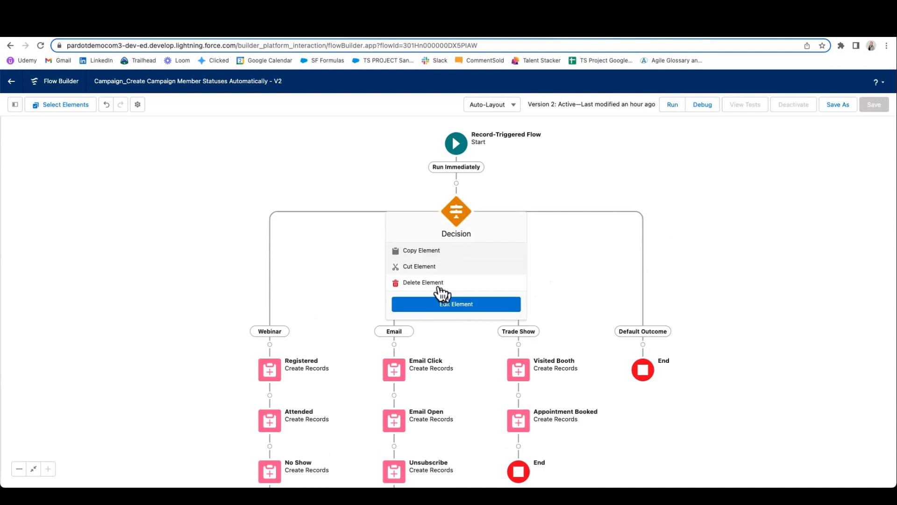
pyautogui.click(448, 308)
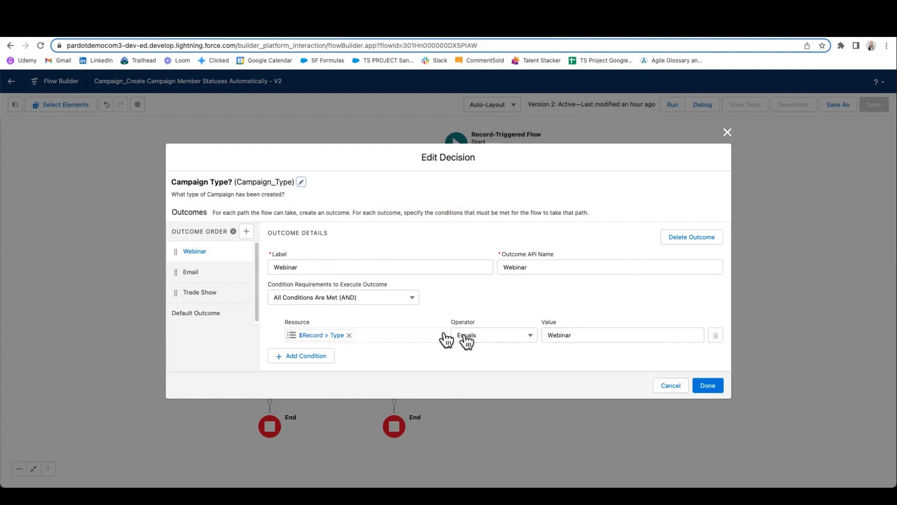
pyautogui.click(220, 272)
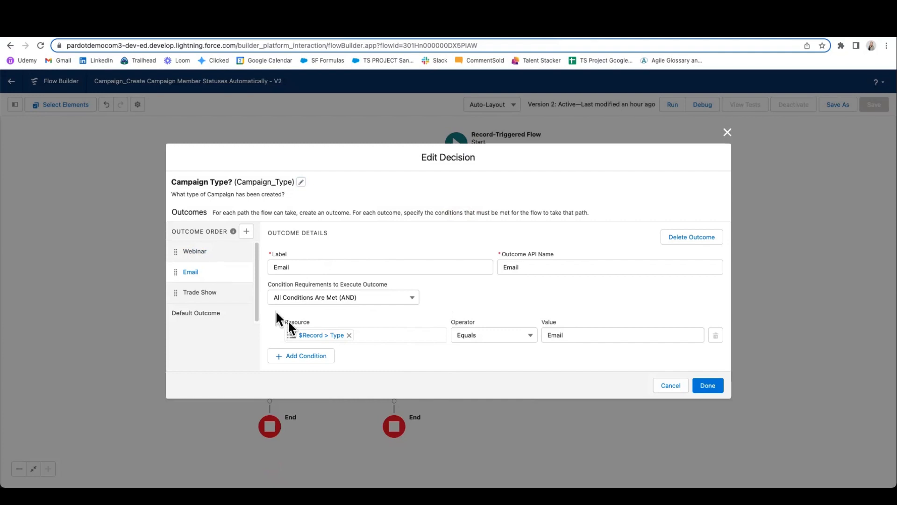
pyautogui.click(232, 301)
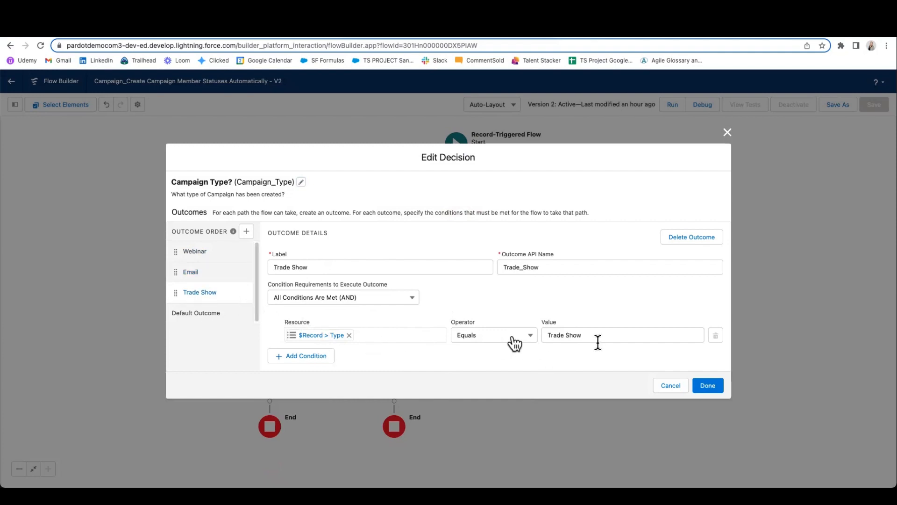
pyautogui.click(710, 387)
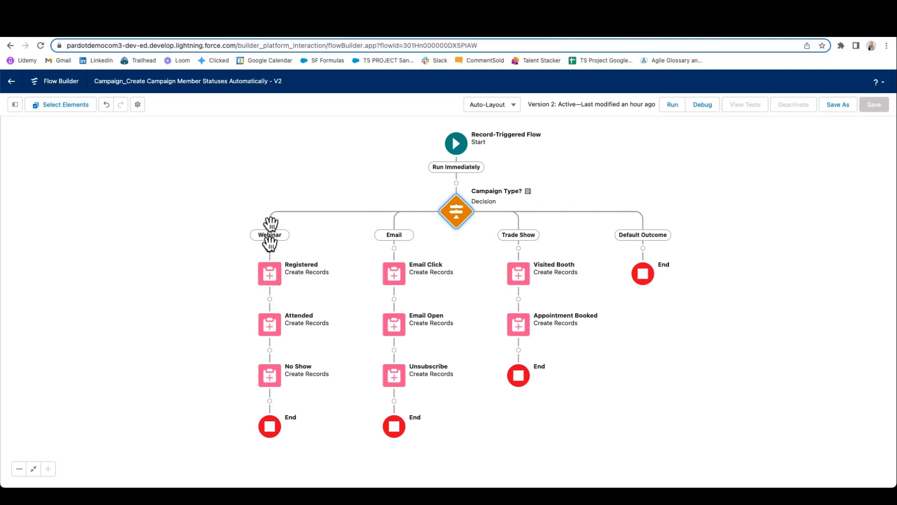
# Step: Examine the record settings and field values of the Registered Create Records element in the Webinar branch
pyautogui.click(267, 284)
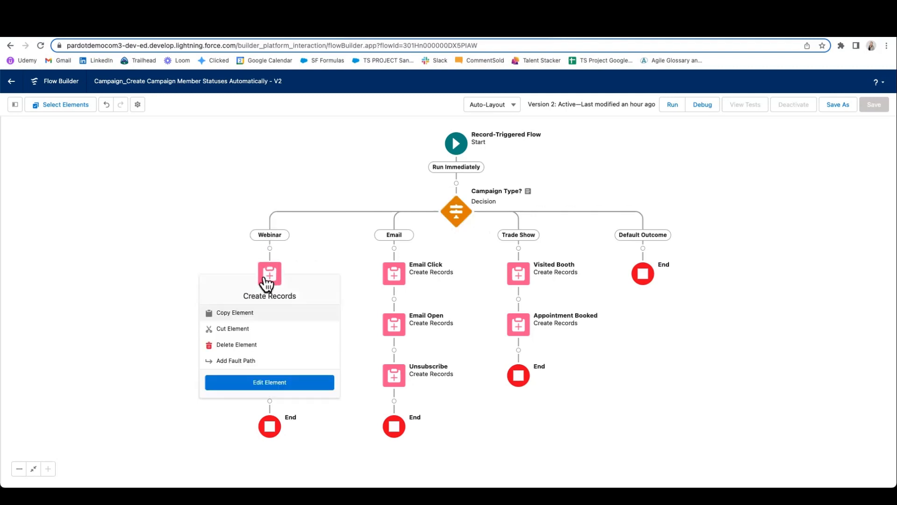
pyautogui.click(280, 384)
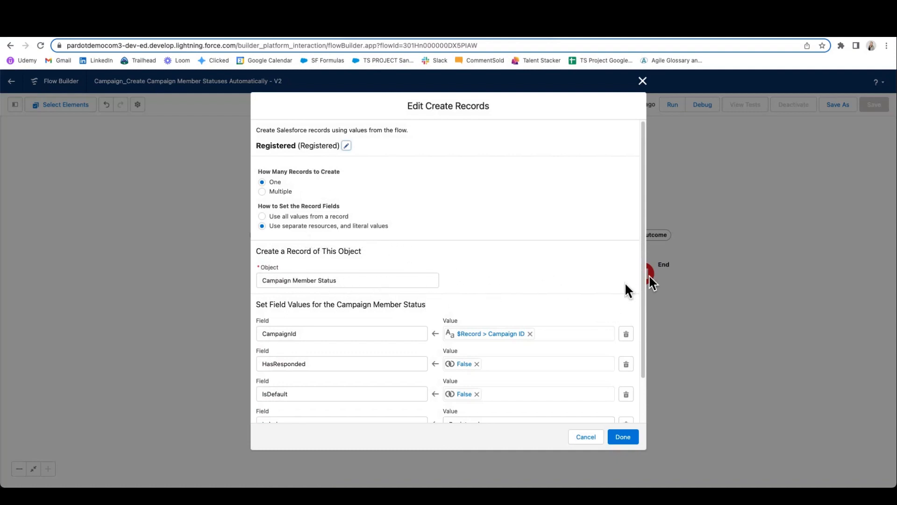
pyautogui.moveTo(644, 256); pyautogui.dragTo(644, 316)
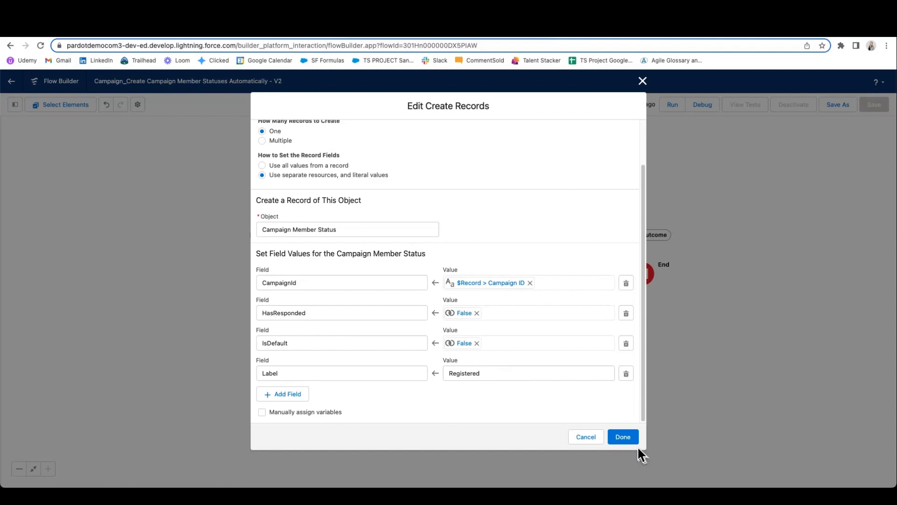
pyautogui.click(627, 439)
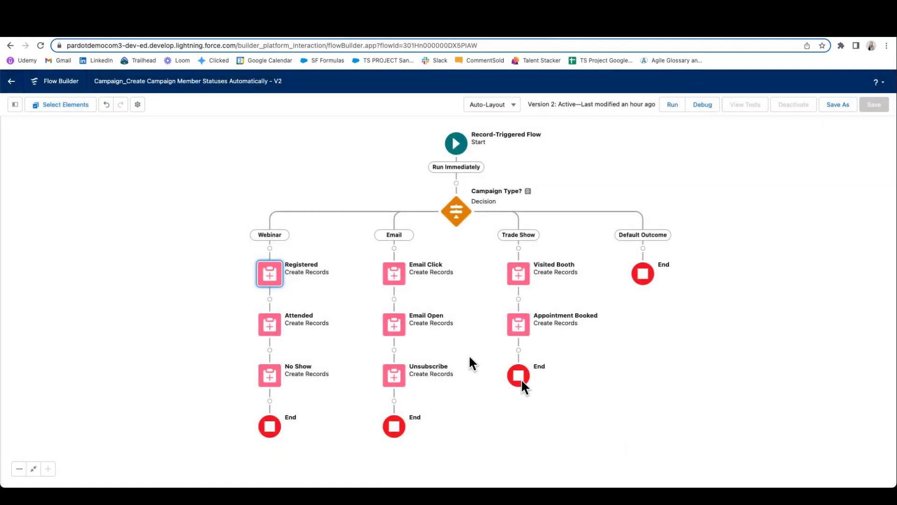
# Step: Examine the record settings and field values of the Attended Create Records element in the Webinar branch
pyautogui.click(265, 332)
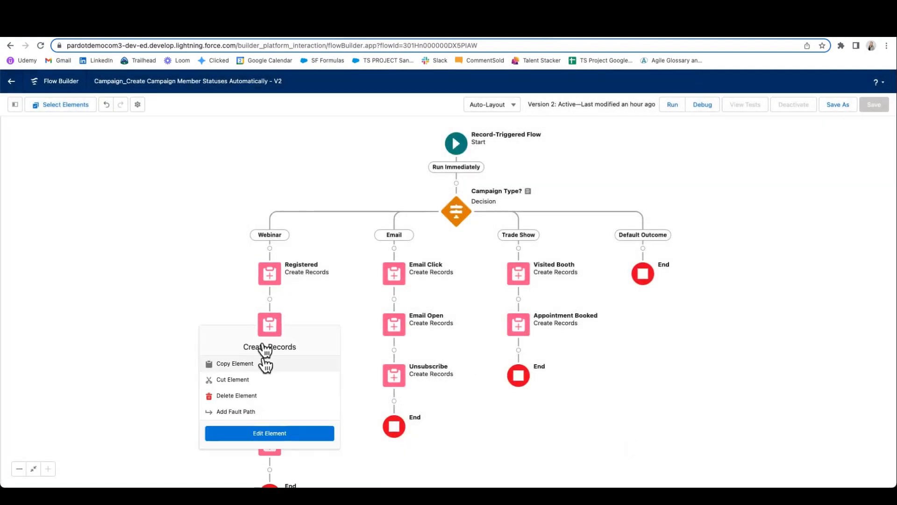
pyautogui.click(265, 434)
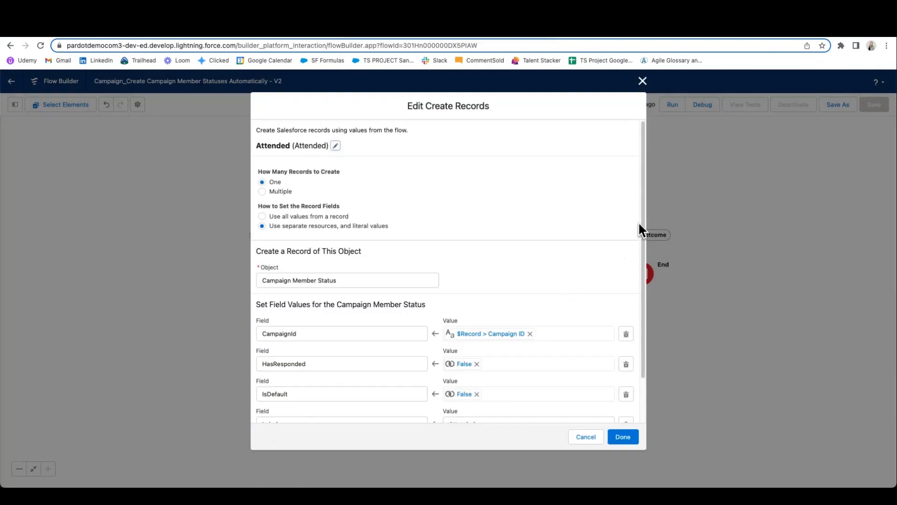
pyautogui.moveTo(641, 229); pyautogui.dragTo(643, 296)
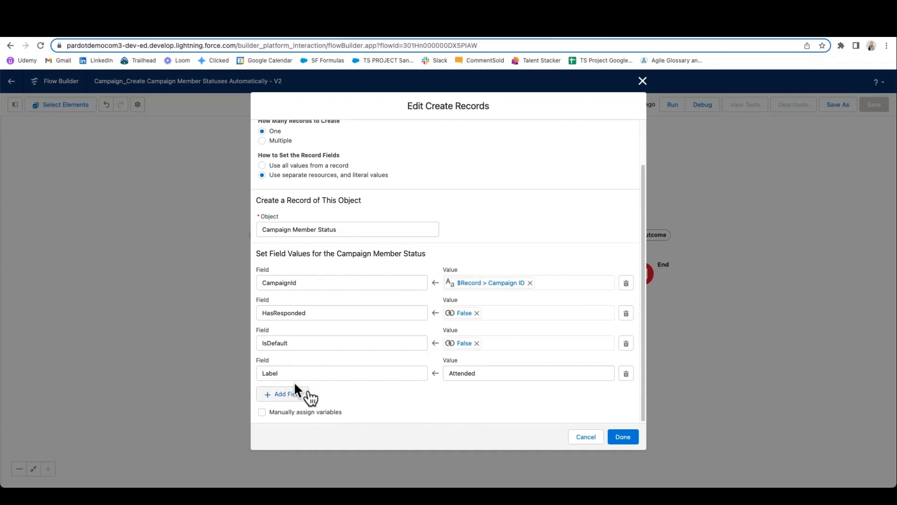
pyautogui.click(631, 437)
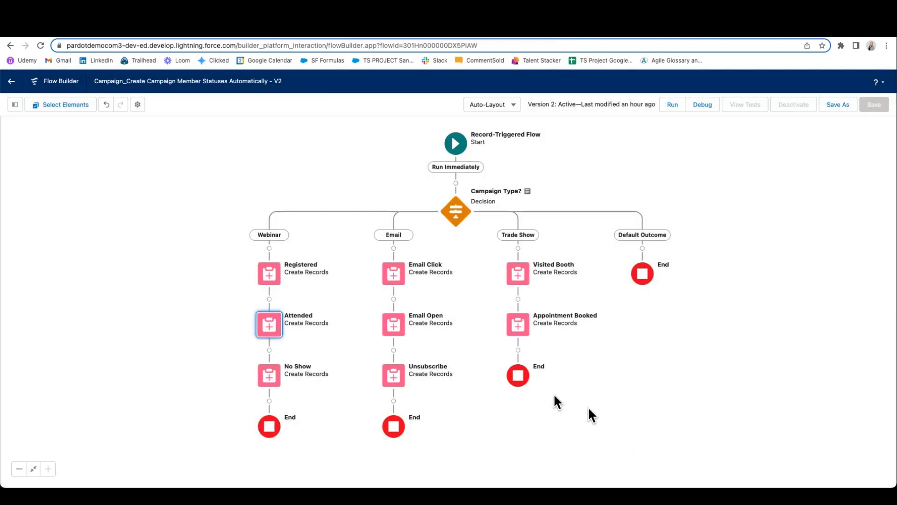
# Step: Reopen the Registered Create Records element in the Webinar branch and check the field values it sets
pyautogui.click(271, 276)
pyautogui.click(273, 279)
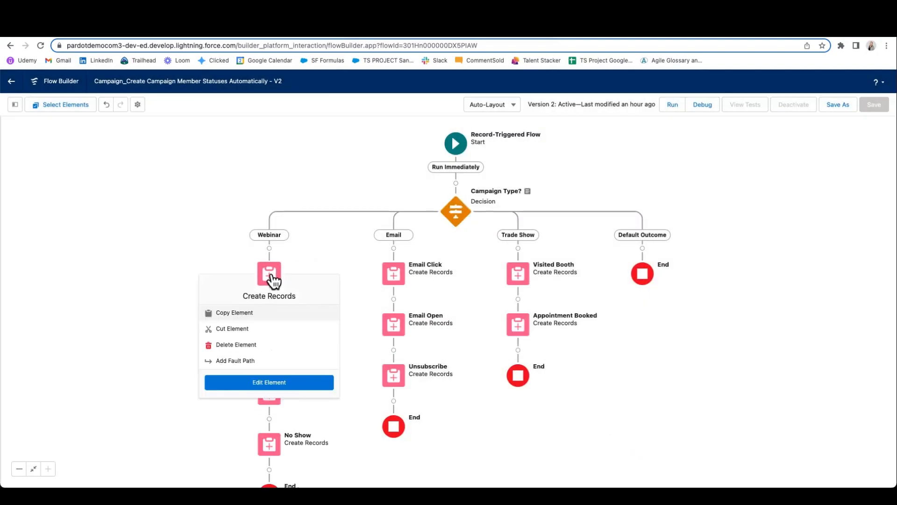
pyautogui.click(271, 382)
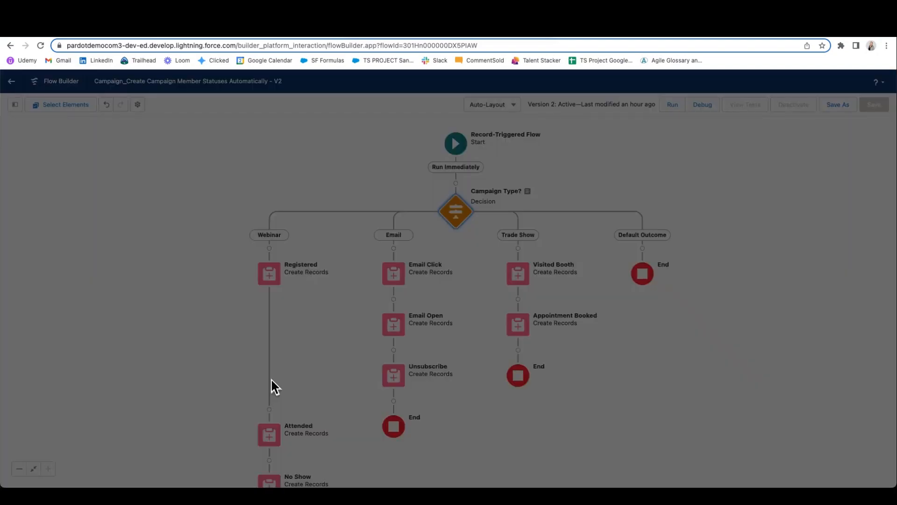
pyautogui.scroll(-3, 644, 236)
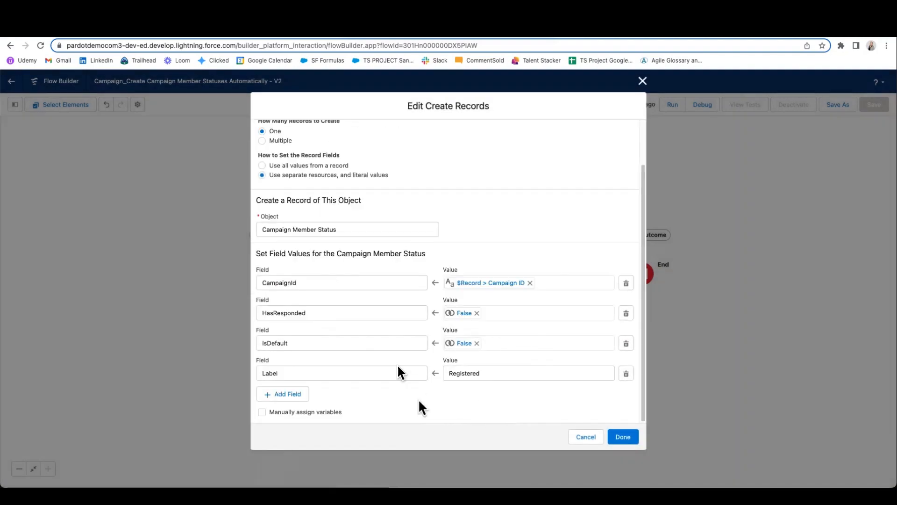
pyautogui.click(624, 437)
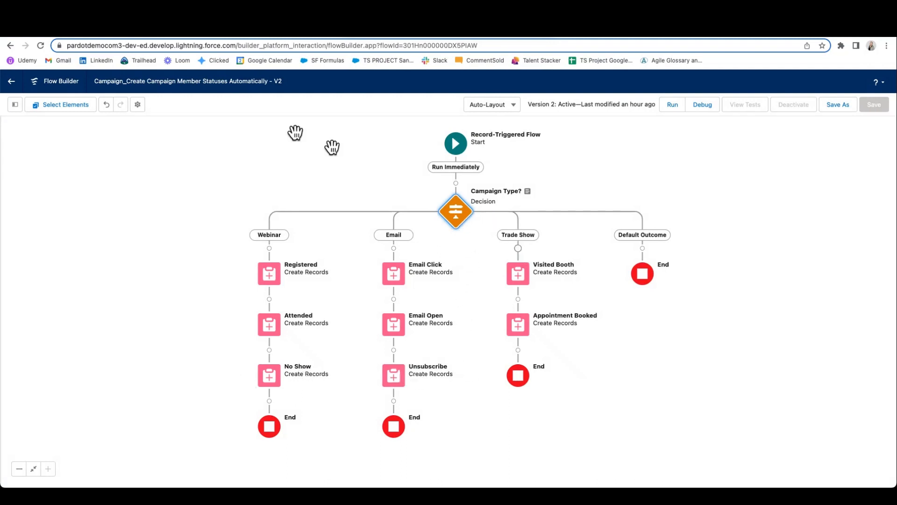
# Step: Compare the member statuses on the Webinar test campaign with the branches in Flow Builder, and return to the campaign
pyautogui.click(93, 37)
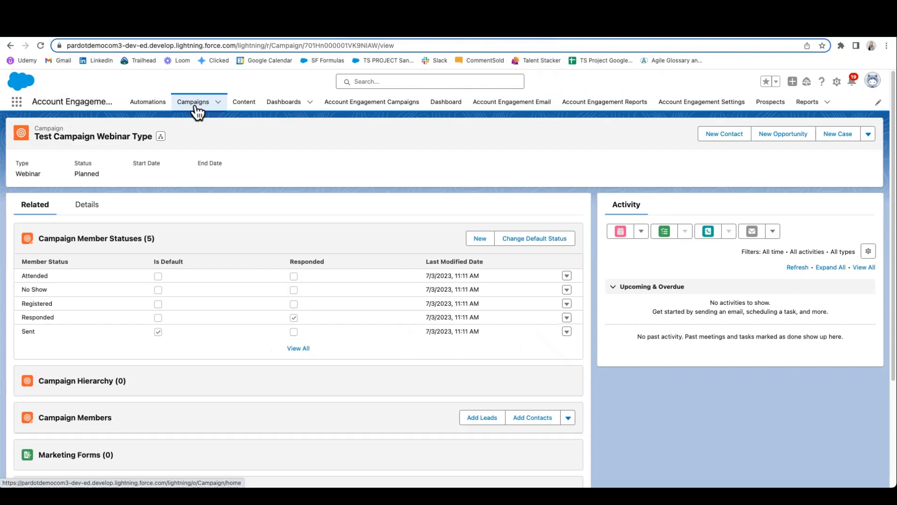
pyautogui.click(208, 36)
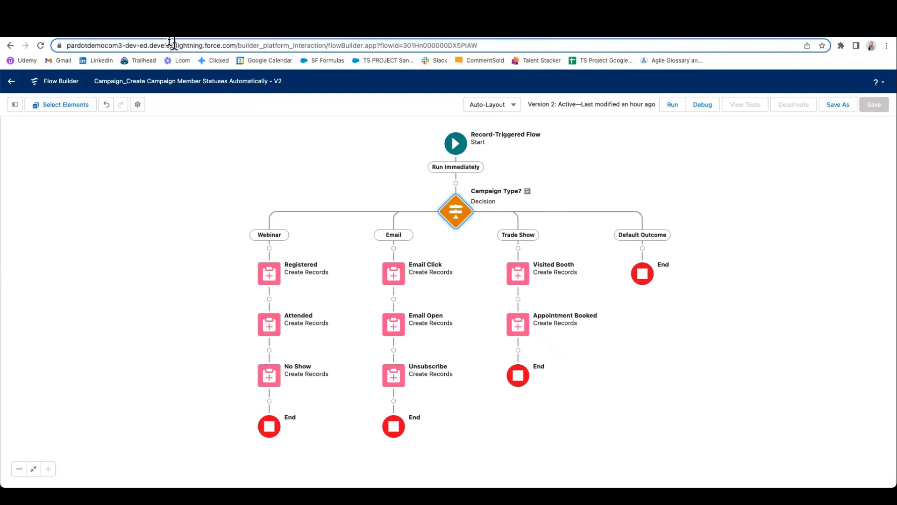
pyautogui.click(109, 37)
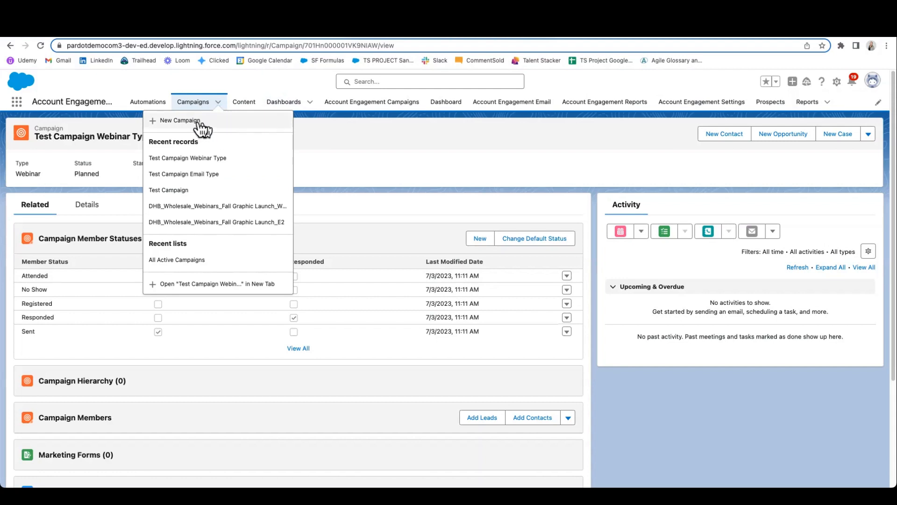
# Step: Start a new campaign and review its available Type options against the campaign type branches in Flow Builder
pyautogui.click(180, 118)
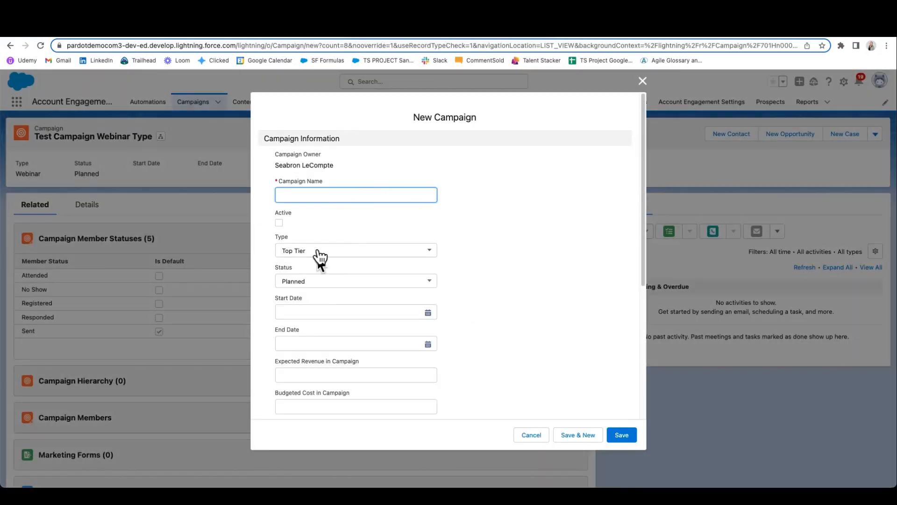
pyautogui.click(321, 253)
pyautogui.scroll(-3, 355, 328)
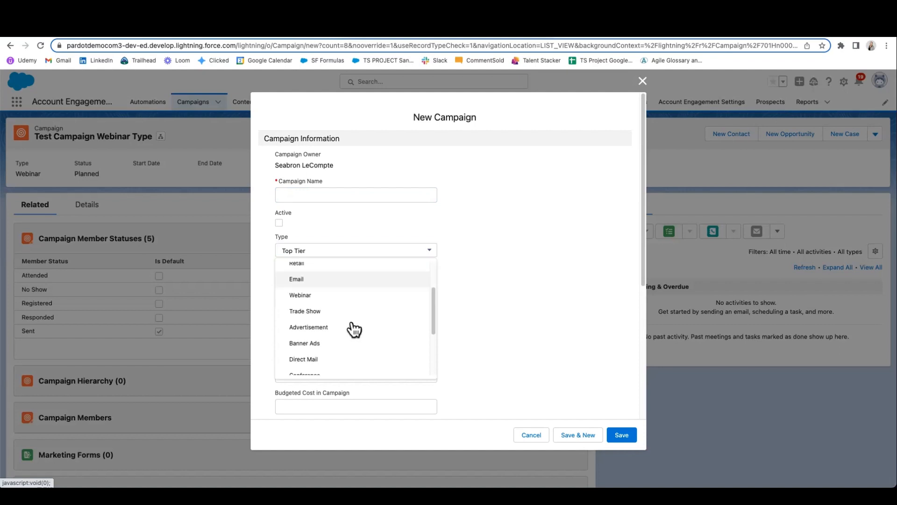
pyautogui.scroll(-2, 351, 336)
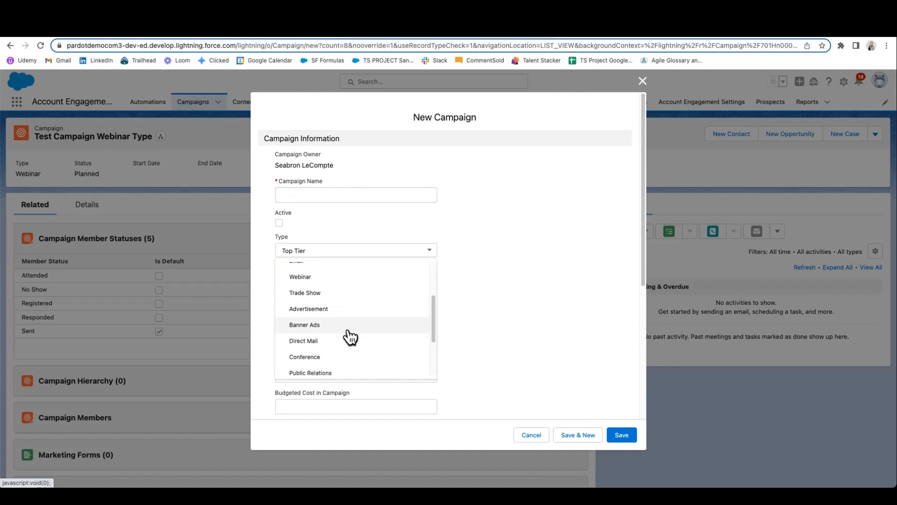
pyautogui.scroll(-1, 350, 337)
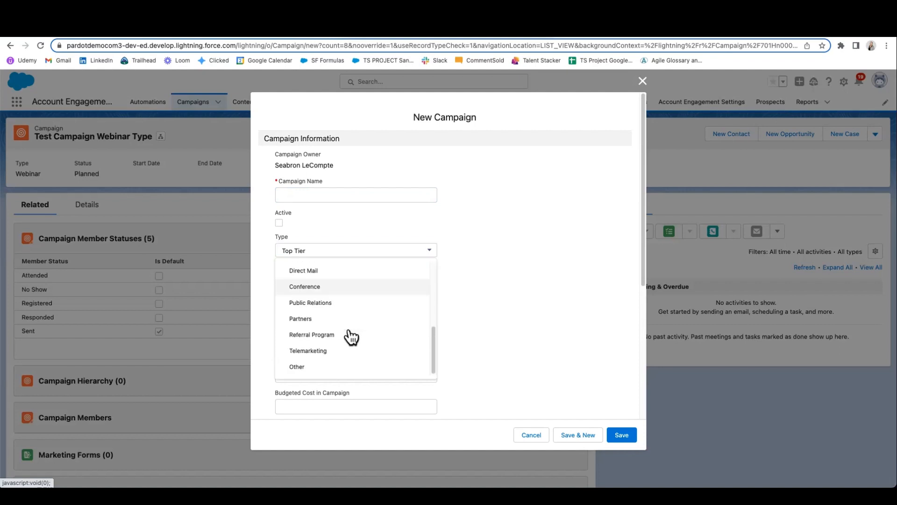
pyautogui.click(209, 36)
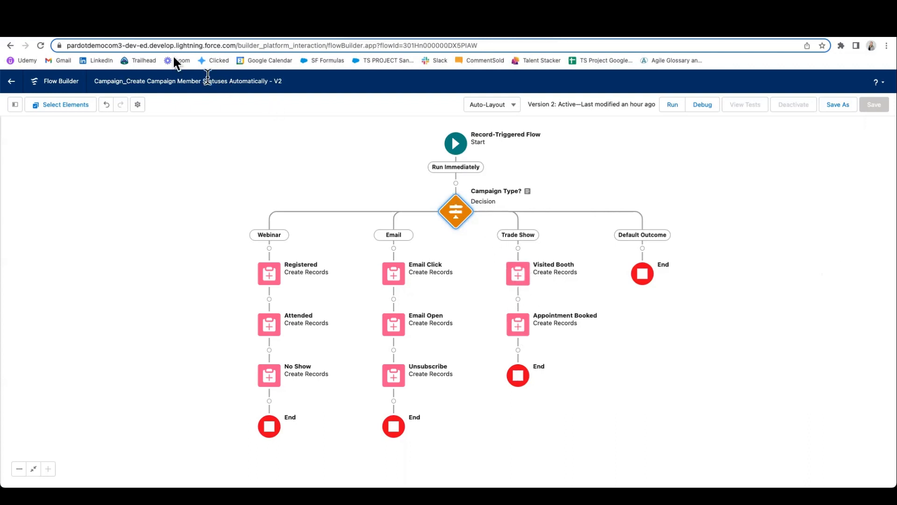
pyautogui.click(107, 36)
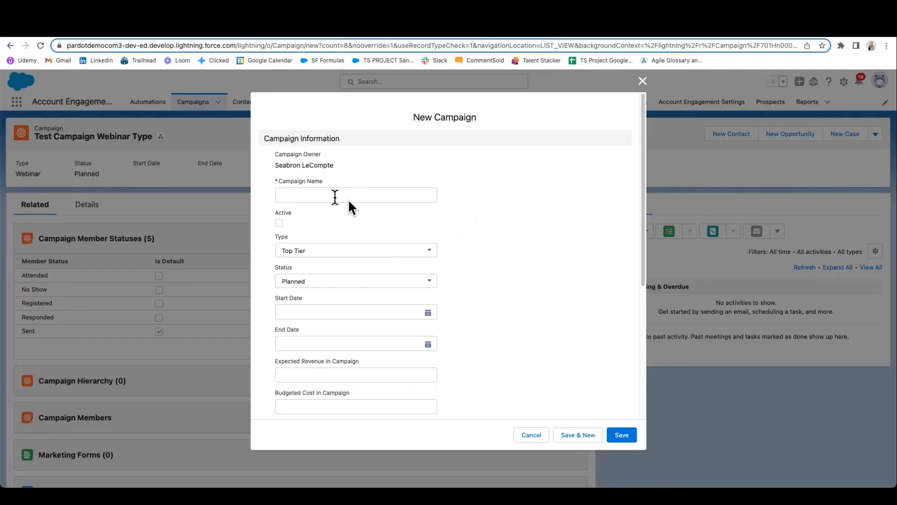
# Step: Name the new campaign "Test Campaign Trade Show Type", set its type to Trade Show and mark it active
pyautogui.click(335, 196)
pyautogui.write('Tes')
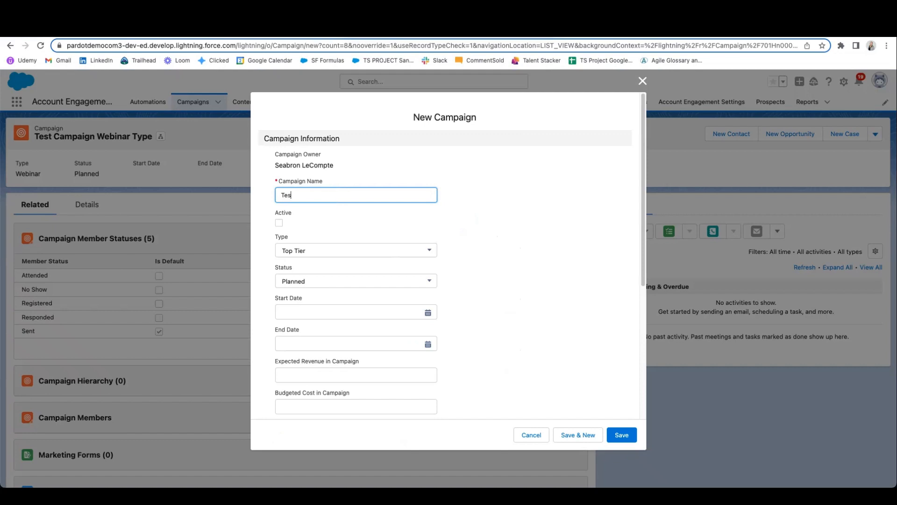
pyautogui.write('t Campaign')
pyautogui.click(313, 253)
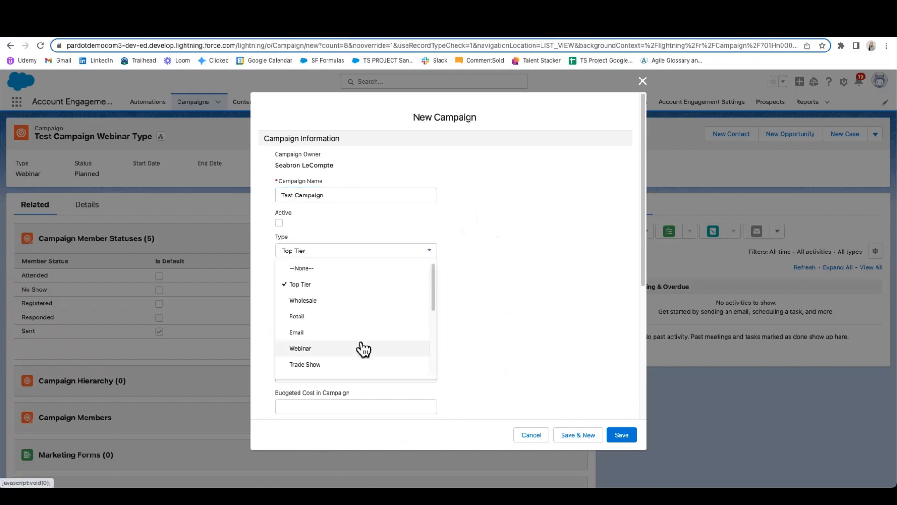
pyautogui.scroll(-2, 363, 348)
pyautogui.click(297, 321)
pyautogui.click(361, 192)
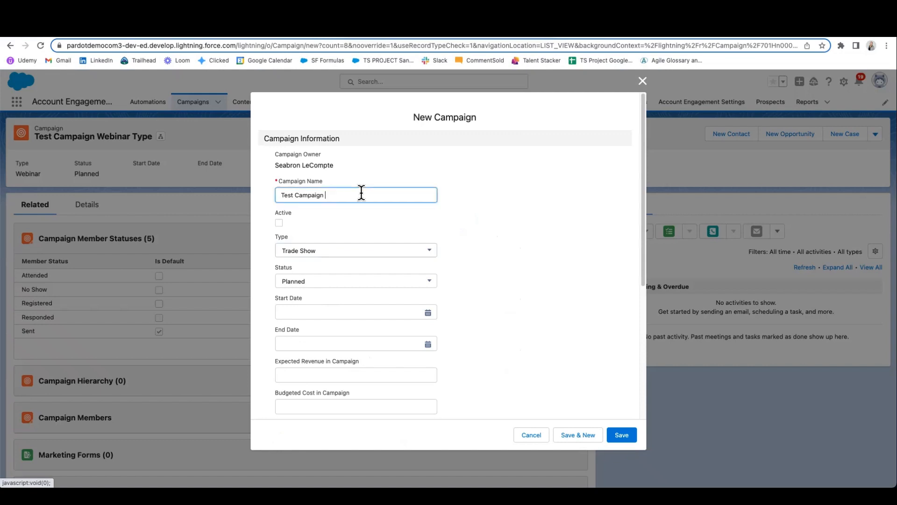
pyautogui.write('Trade ')
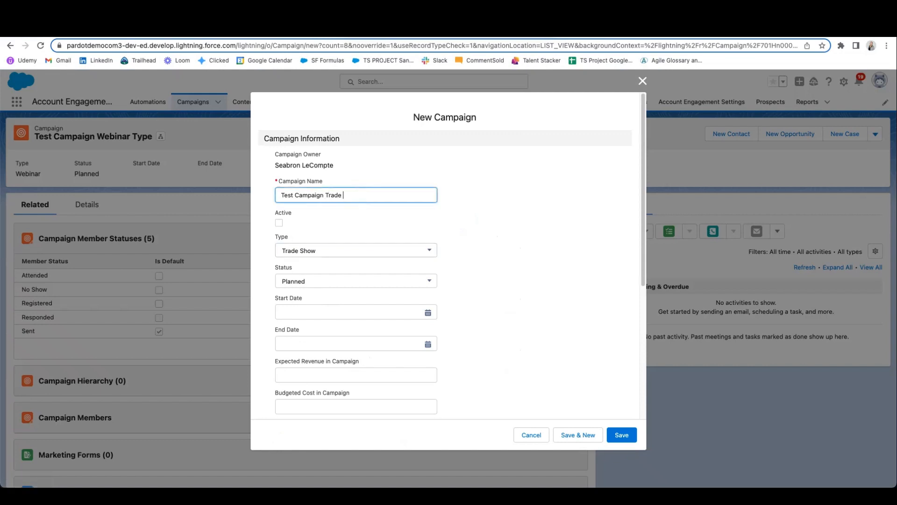
pyautogui.write('Show Type')
pyautogui.click(278, 223)
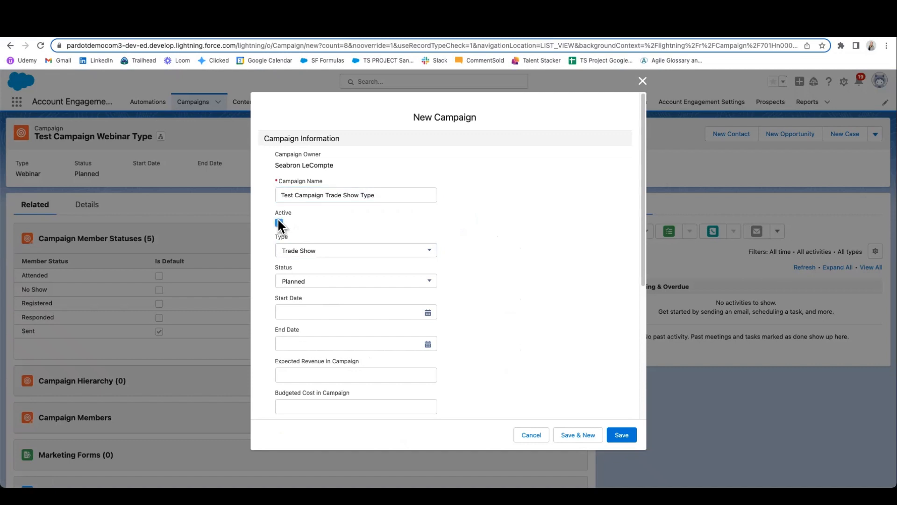
# Step: Change the new campaign's type to Advertisement and set it back to Trade Show
pyautogui.click(316, 257)
pyautogui.scroll(-1, 324, 367)
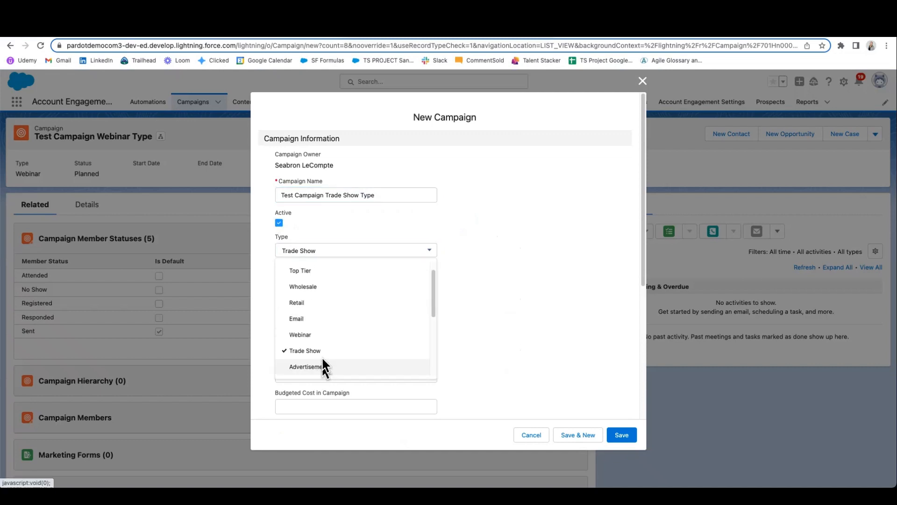
pyautogui.click(324, 367)
pyautogui.click(314, 251)
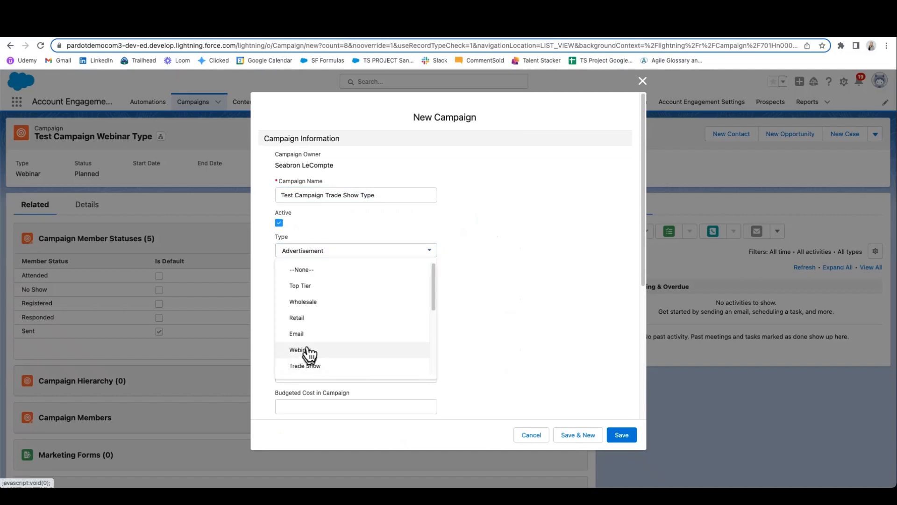
pyautogui.scroll(-2, 320, 353)
pyautogui.click(309, 331)
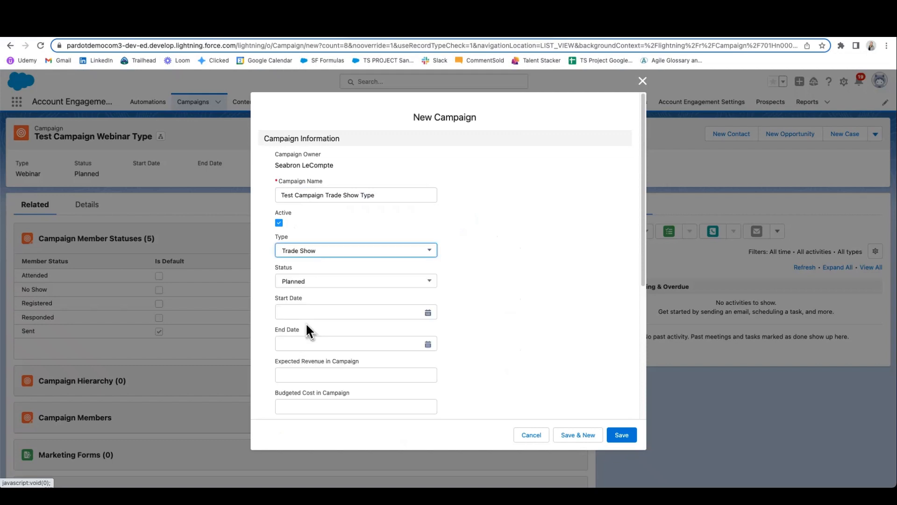
# Step: Save the Trade Show campaign, examine its member statuses, and switch to Flow Builder to compare them with the Trade Show branch
pyautogui.click(624, 435)
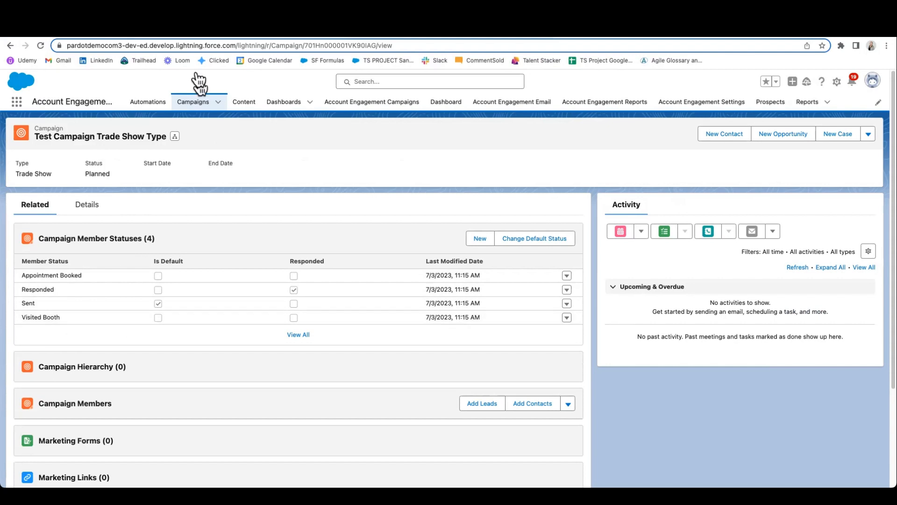
pyautogui.click(218, 33)
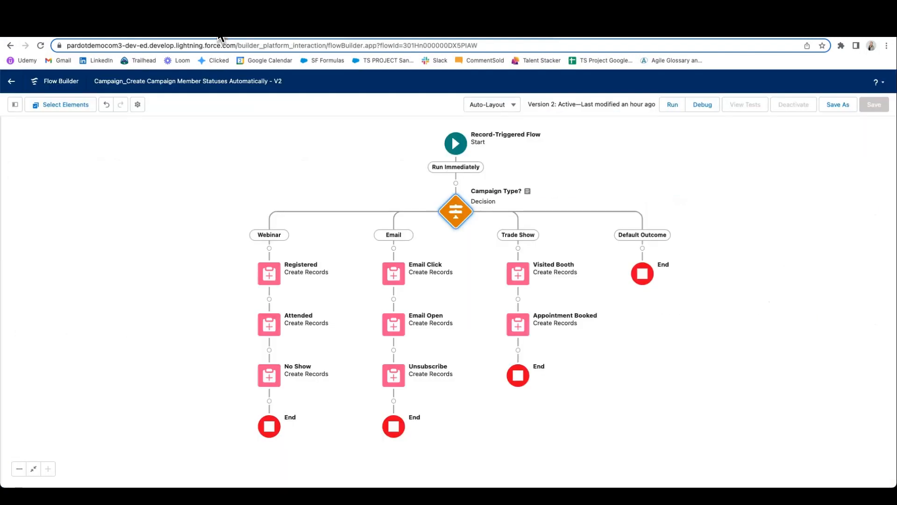